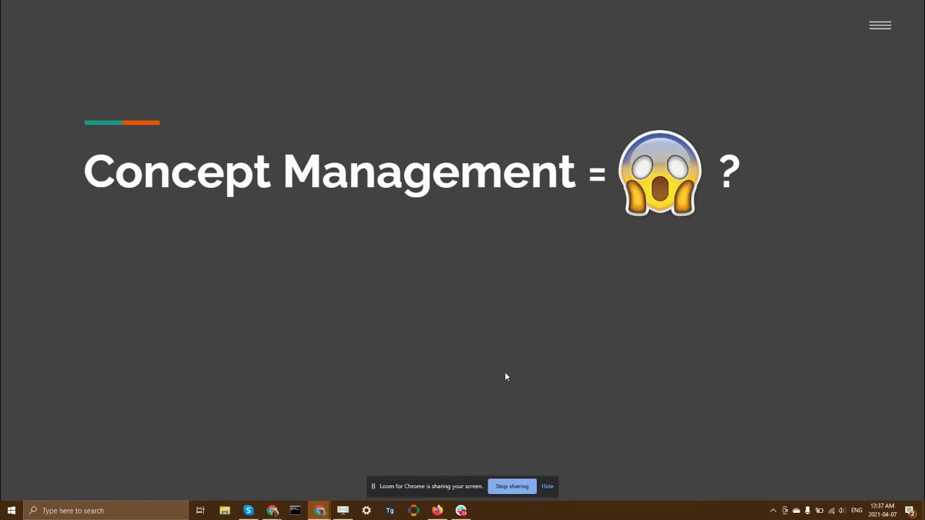
{"action": "left_click", "coordinate": [548, 487]}
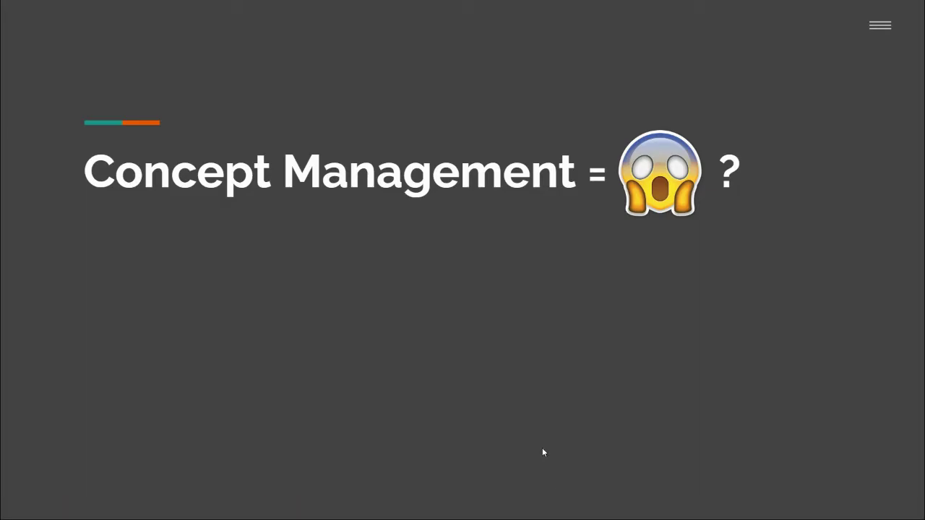
{"action": "key", "text": "Right"}
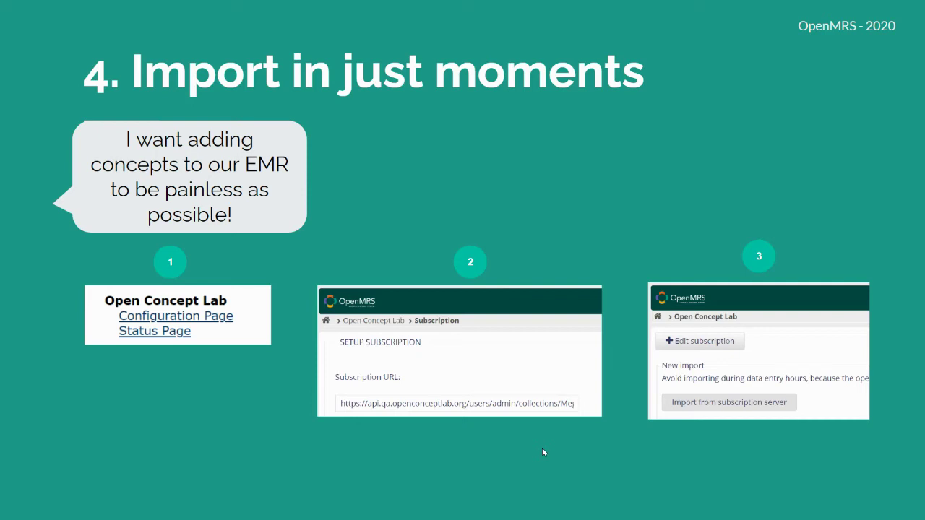
{"action": "key", "text": "Right"}
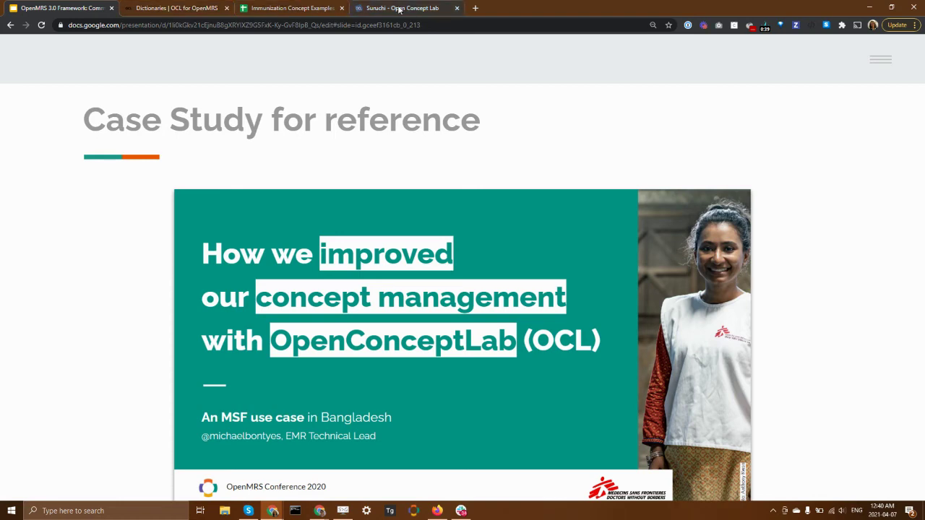
Switch to OCL for OpenMRS and browse the personal, organizations' and public dictionary lists
{"action": "left_click", "coordinate": [164, 9]}
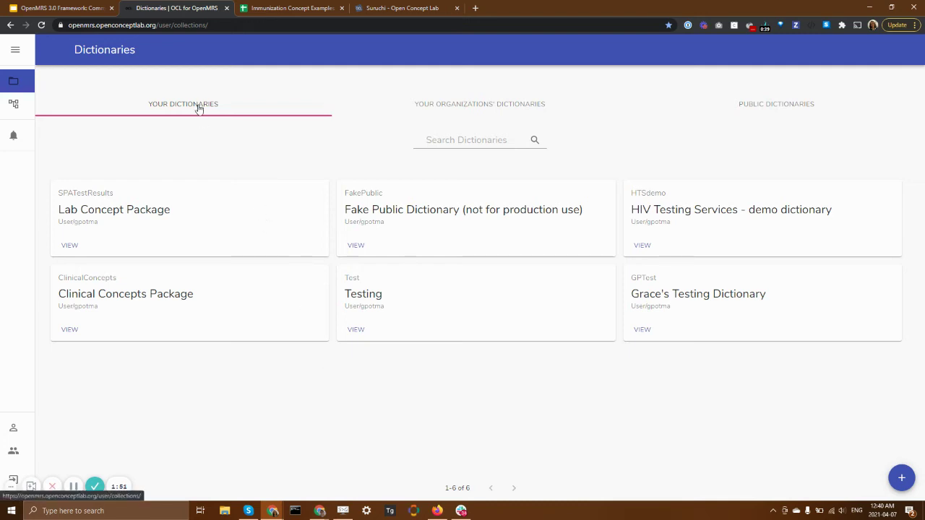
{"action": "left_click", "coordinate": [419, 113]}
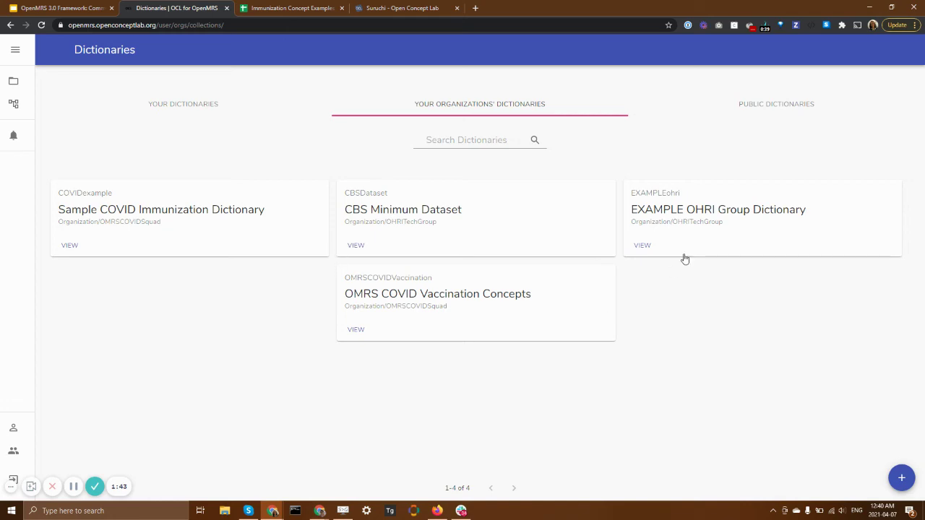
{"action": "left_click", "coordinate": [762, 109]}
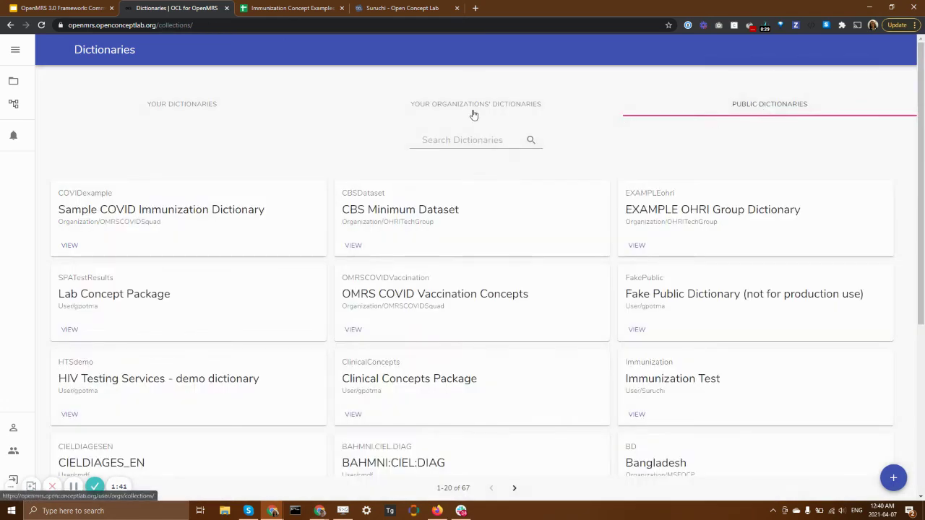
{"action": "scroll", "coordinate": [504, 287], "scroll_direction": "down", "scroll_amount": 5}
{"action": "scroll", "coordinate": [505, 287], "scroll_direction": "up", "scroll_amount": 5}
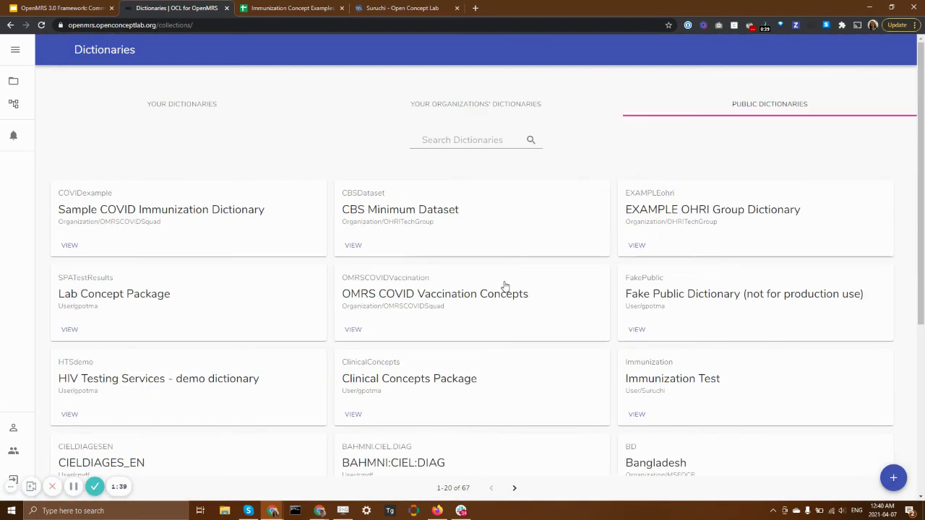
Search the public dictionaries for "bangladesh"
{"action": "left_click", "coordinate": [436, 137]}
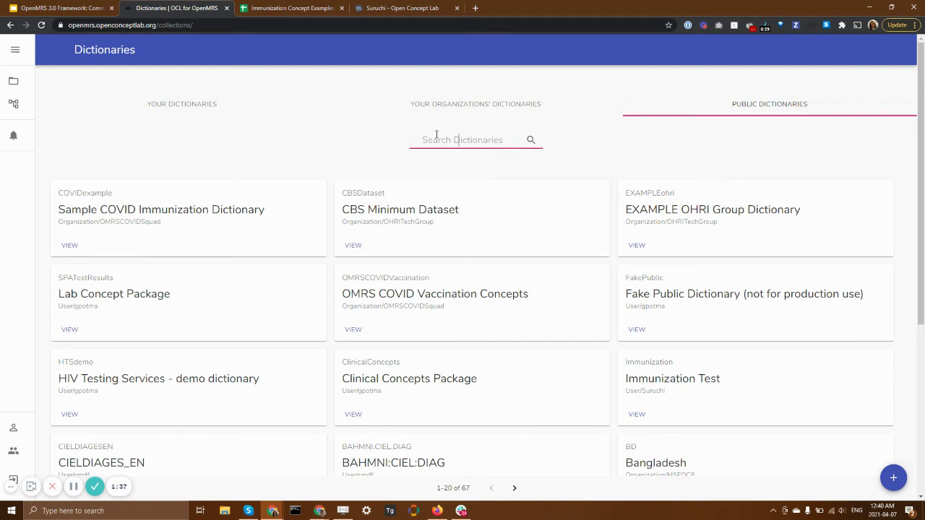
{"action": "type", "text": "bangladesh"}
{"action": "key", "text": "Return"}
{"action": "double_click", "coordinate": [437, 138]}
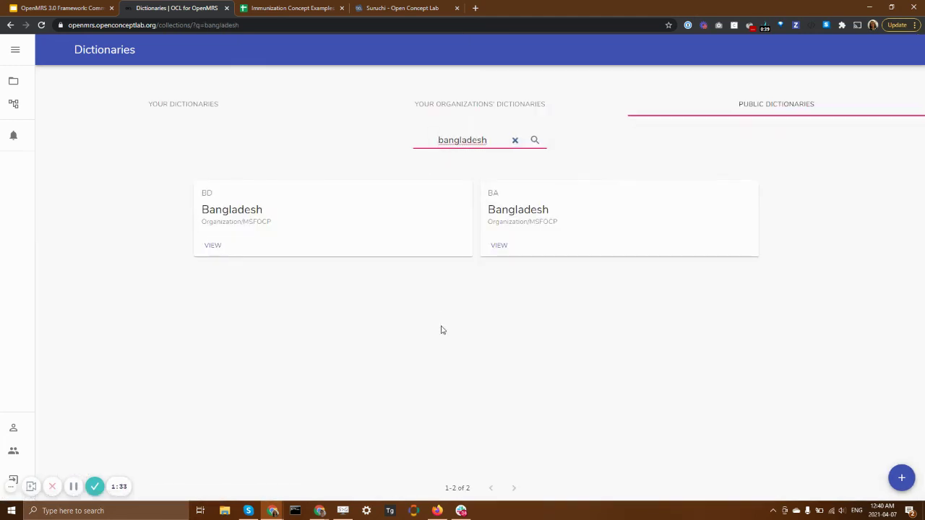
Open the Bangladesh dictionary with short code BA and view its concepts list
{"action": "left_click", "coordinate": [500, 248]}
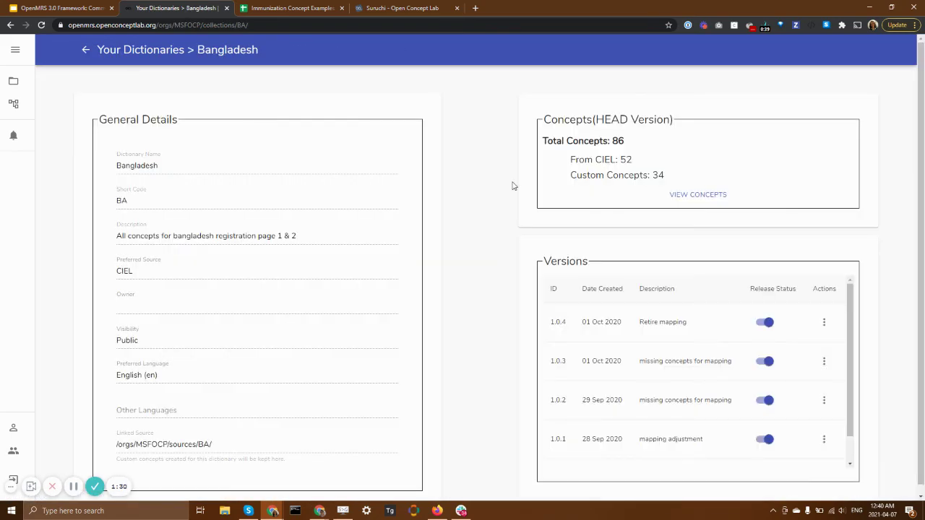
{"action": "left_click", "coordinate": [691, 204]}
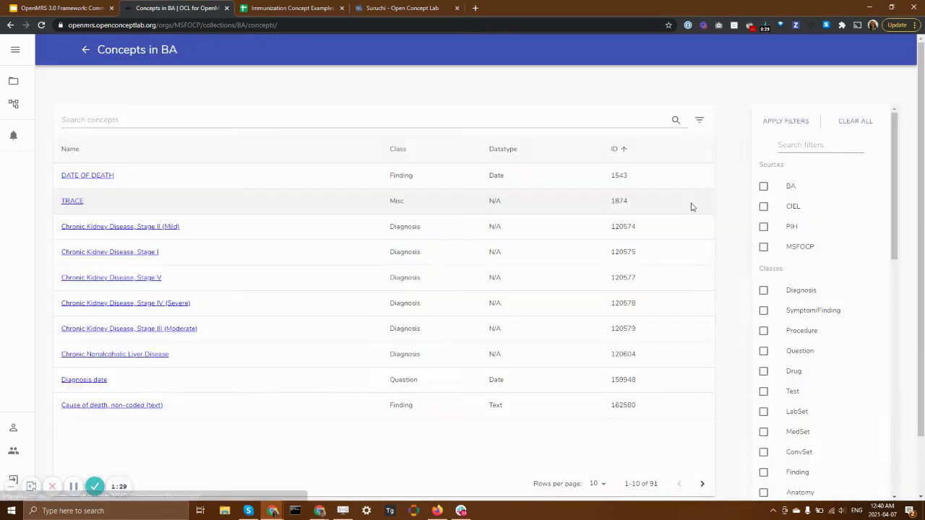
{"action": "scroll", "coordinate": [525, 356], "scroll_direction": "down", "scroll_amount": 1}
{"action": "scroll", "coordinate": [526, 356], "scroll_direction": "up", "scroll_amount": 1}
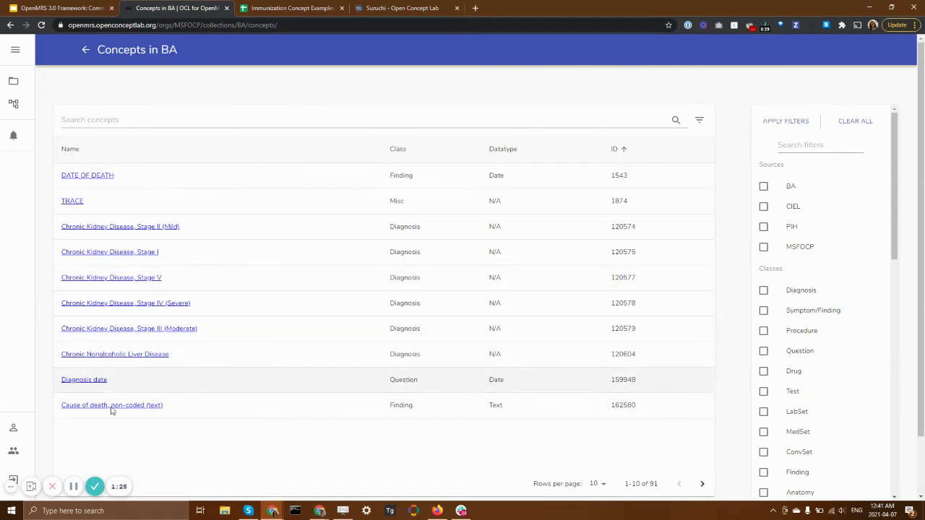
Go back to the dictionaries and view the general details of the organizations' Sample COVID Immunization Dictionary
{"action": "left_click", "coordinate": [86, 51]}
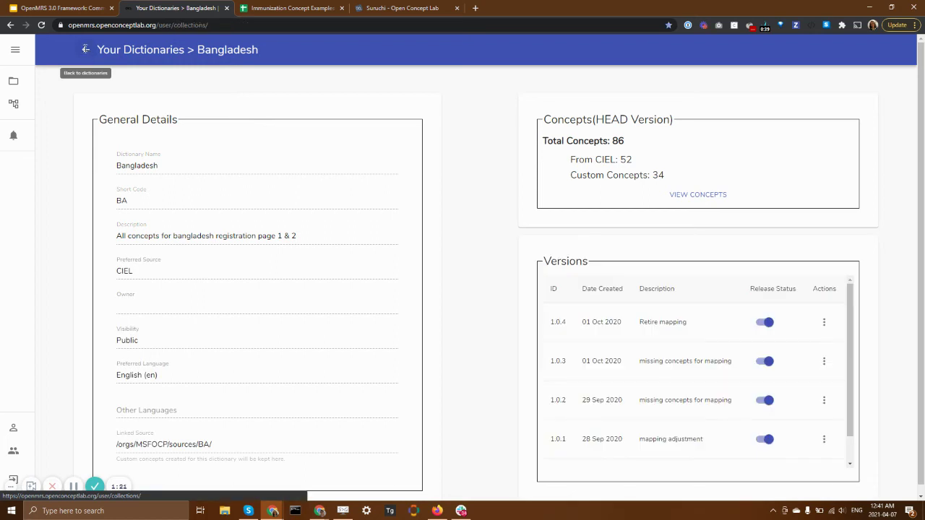
{"action": "left_click", "coordinate": [85, 51]}
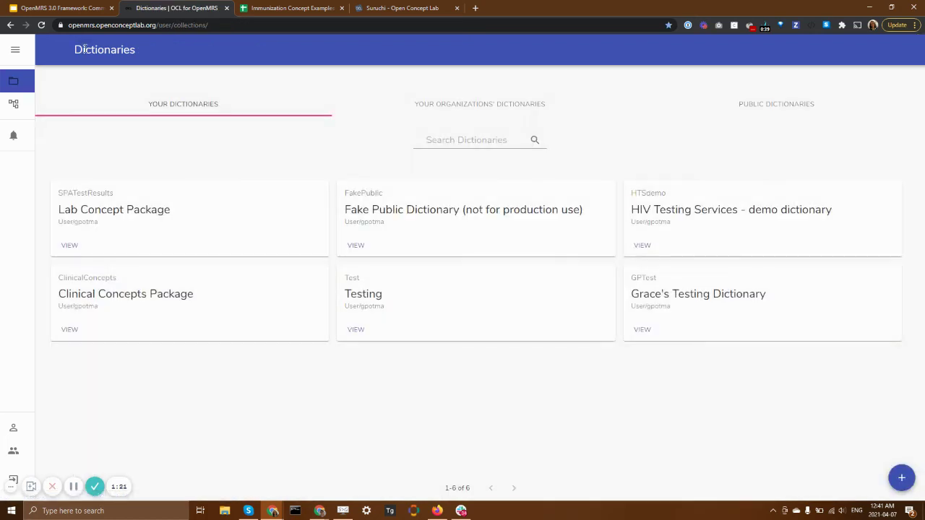
{"action": "left_click", "coordinate": [463, 107]}
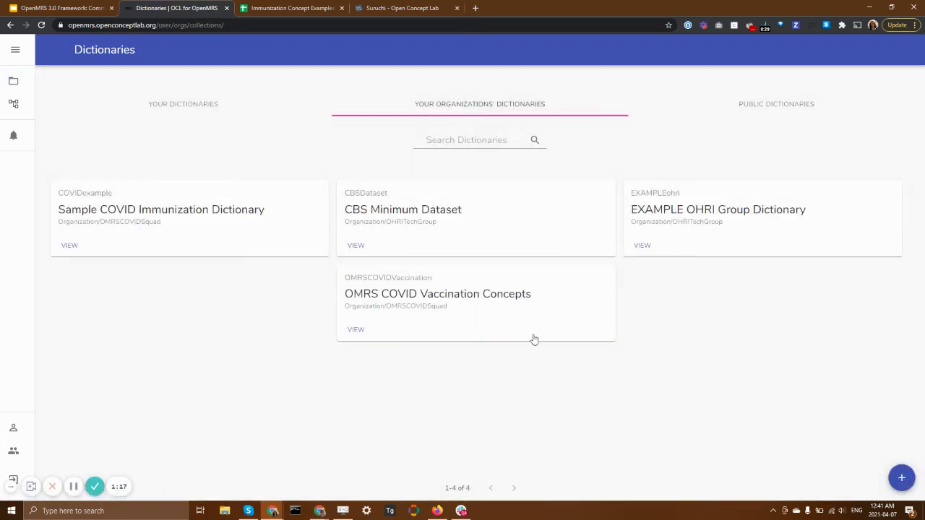
{"action": "left_click", "coordinate": [80, 243]}
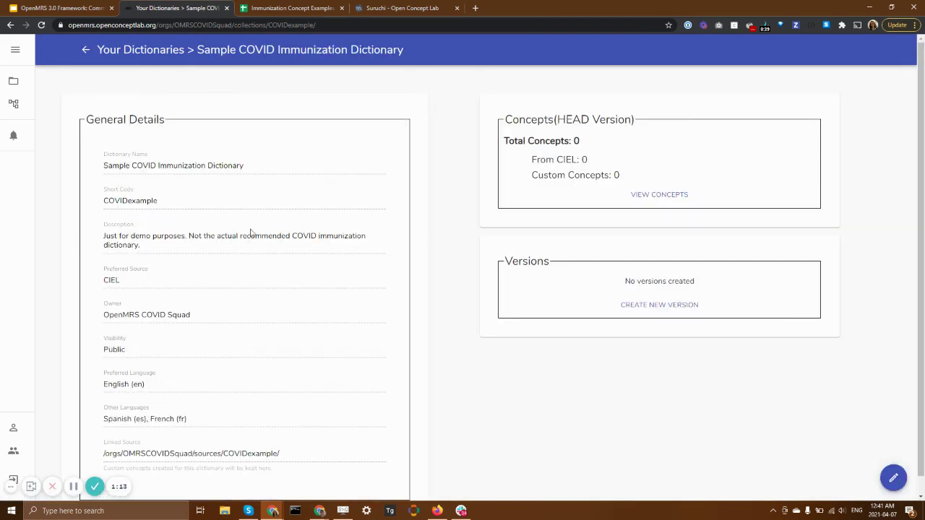
{"action": "scroll", "coordinate": [399, 396], "scroll_direction": "down", "scroll_amount": 1}
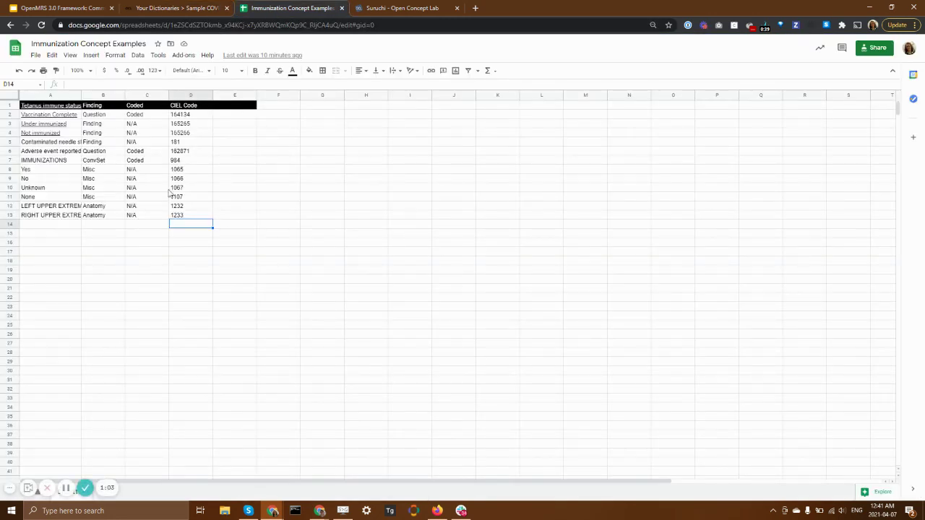
Switch to the Immunization Concept Examples spreadsheet and review the listed concepts and their CIEL codes
{"action": "left_click_drag", "start_coordinate": [65, 143], "coordinate": [184, 215]}
{"action": "left_click", "coordinate": [194, 243]}
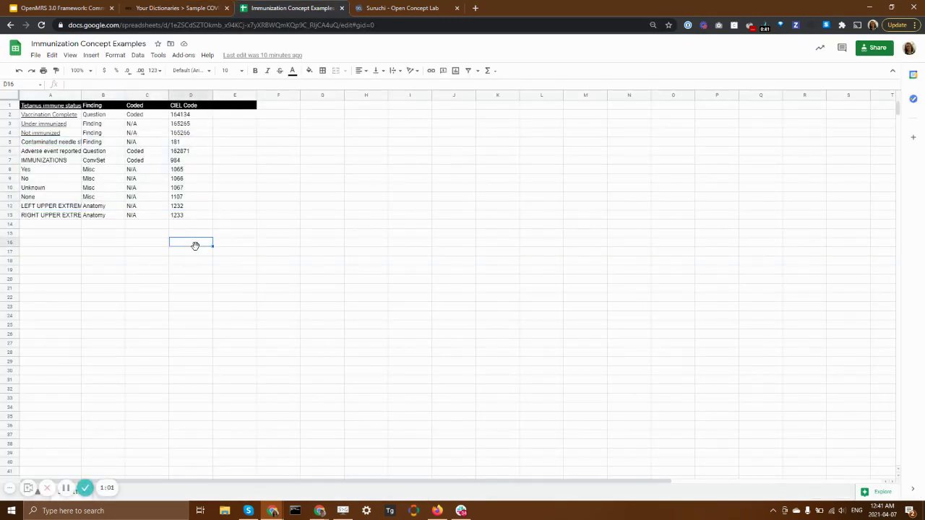
{"action": "left_click", "coordinate": [86, 228]}
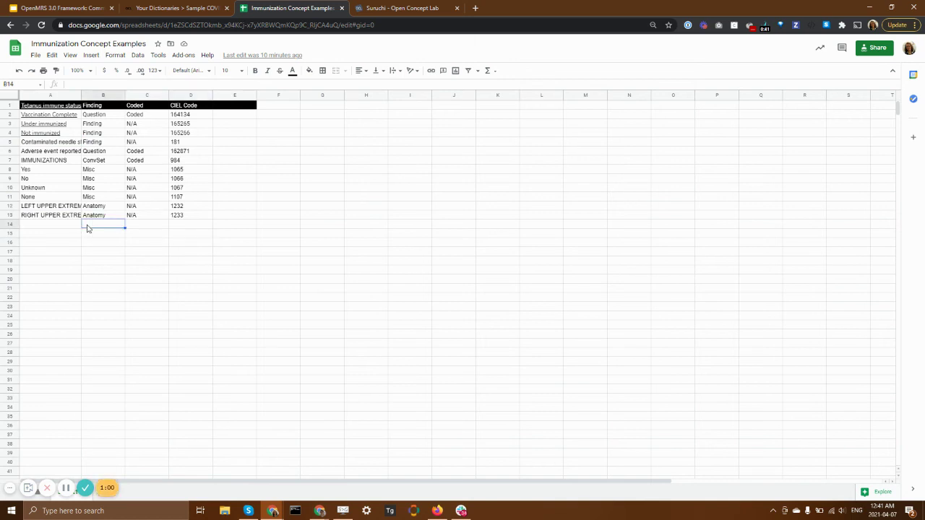
Return to OCL for OpenMRS, search the organisations for "covid" and open OpenMRS COVID Squad
{"action": "left_click", "coordinate": [186, 9]}
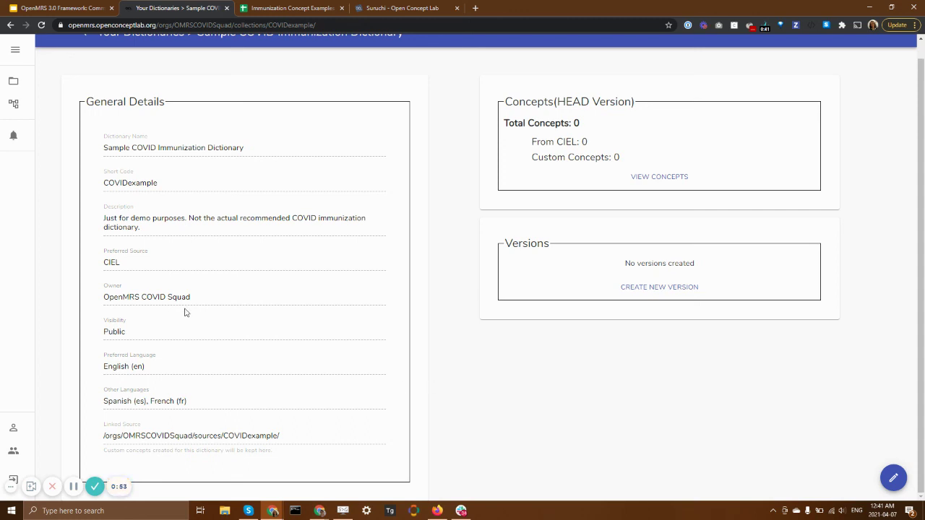
{"action": "scroll", "coordinate": [320, 152], "scroll_direction": "up", "scroll_amount": 1}
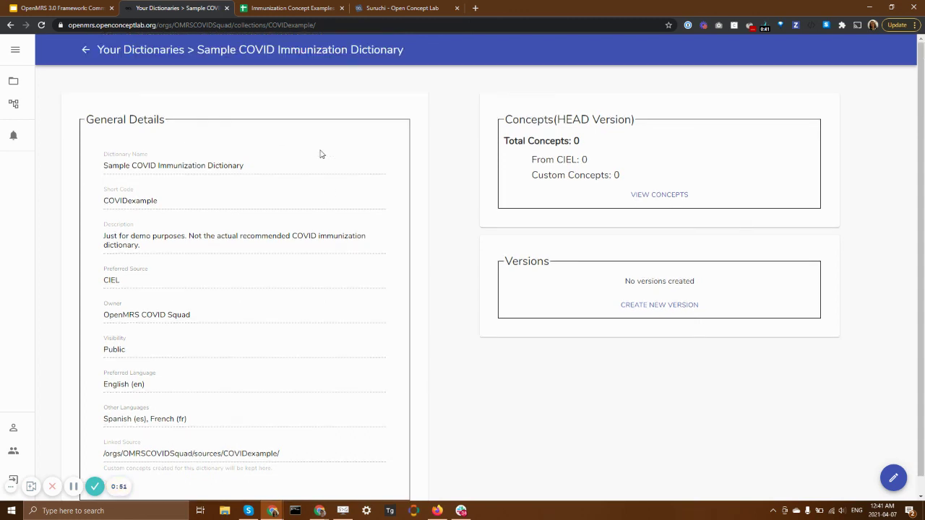
{"action": "left_click", "coordinate": [14, 450]}
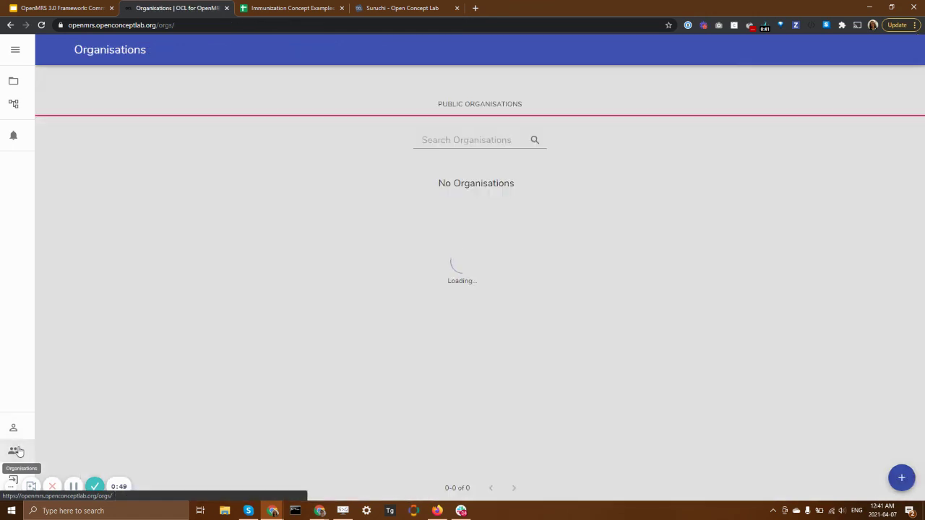
{"action": "left_click", "coordinate": [451, 140]}
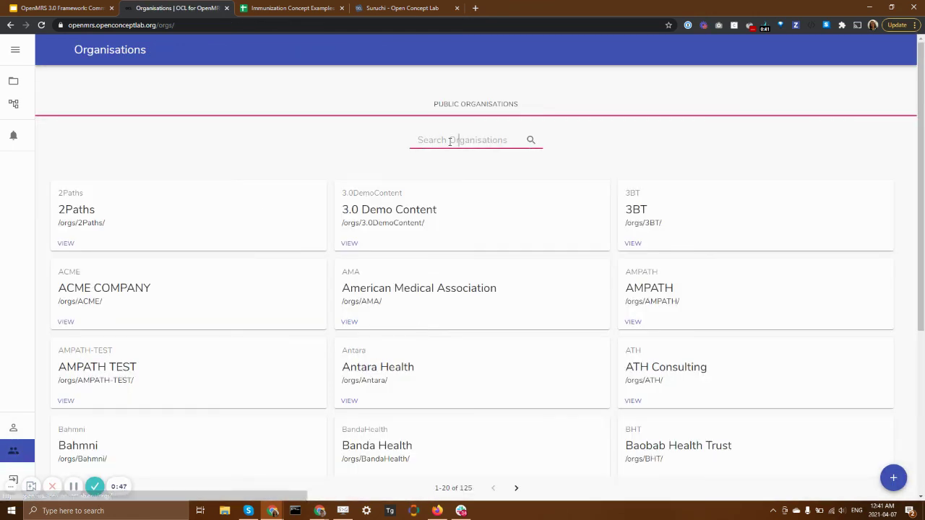
{"action": "type", "text": "covid"}
{"action": "key", "text": "Return"}
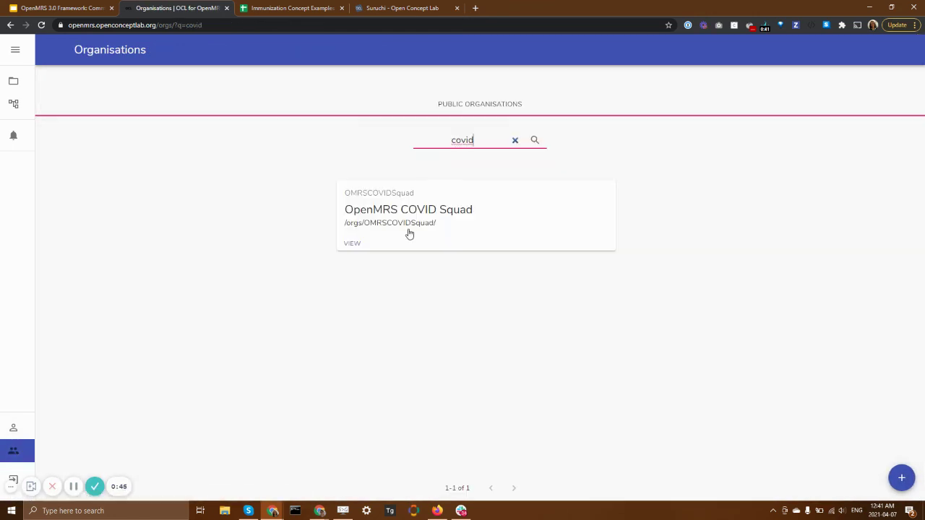
{"action": "left_click", "coordinate": [354, 243]}
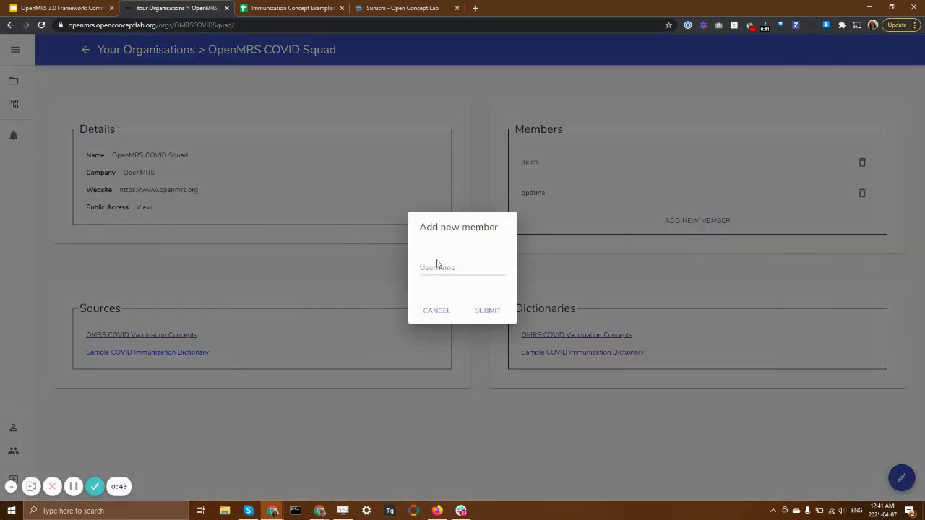
Add a new member to the OpenMRS COVID Squad organisation by entering the colleague's username
{"action": "left_click", "coordinate": [442, 266]}
{"action": "left_click", "coordinate": [486, 310]}
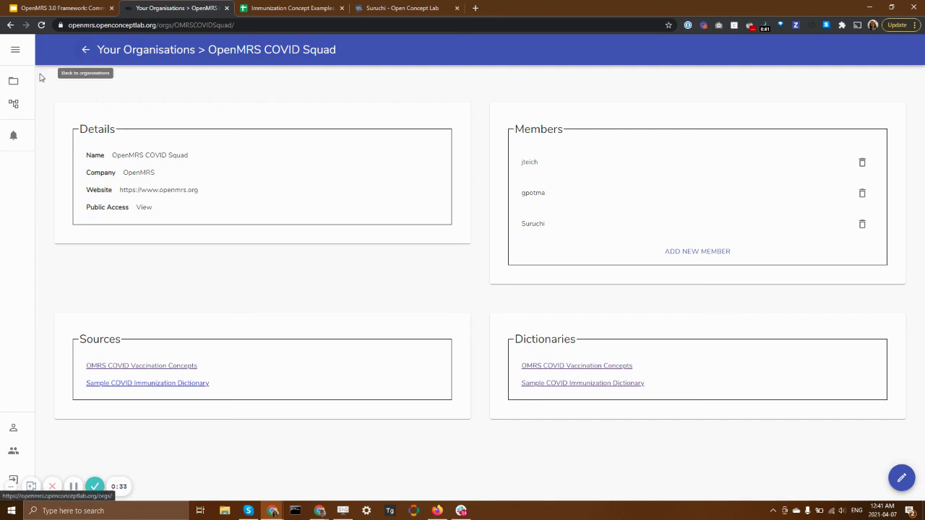
Reopen the Sample COVID Immunization Dictionary from the organizations' dictionaries
{"action": "left_click", "coordinate": [14, 83]}
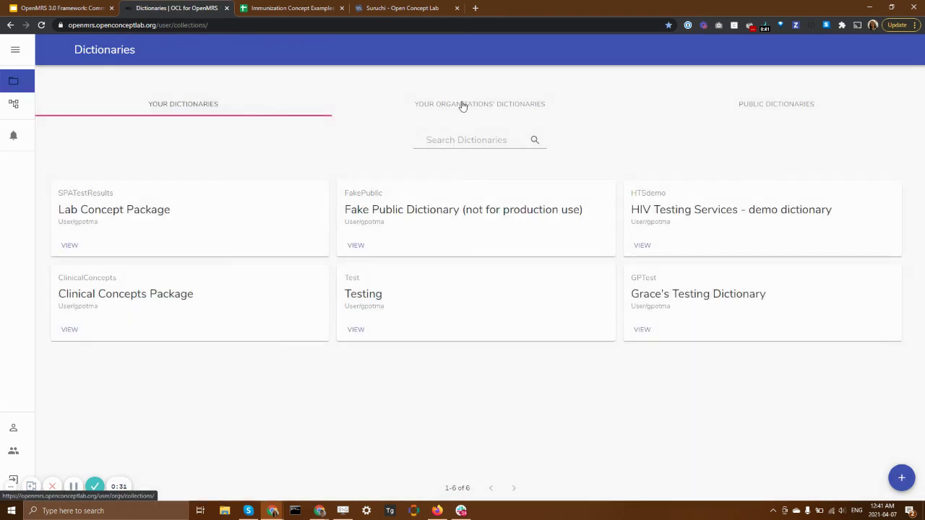
{"action": "left_click", "coordinate": [462, 104]}
{"action": "left_click", "coordinate": [71, 246]}
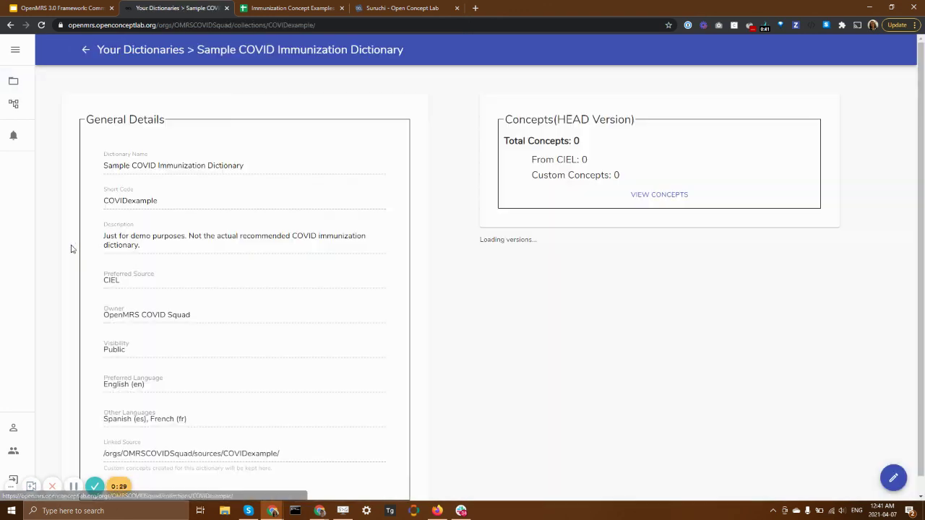